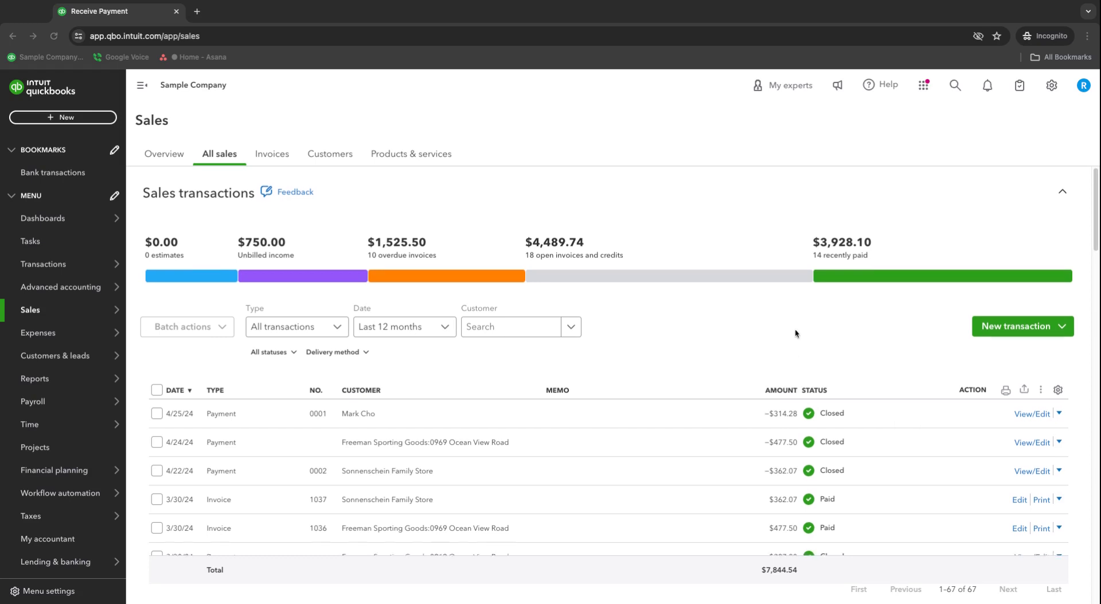
Open a new Bank Deposit form for Checking from the + New menu, collapsing the side navigation
scroll(794, 335, down, 2)
scroll(795, 332, down, 1)
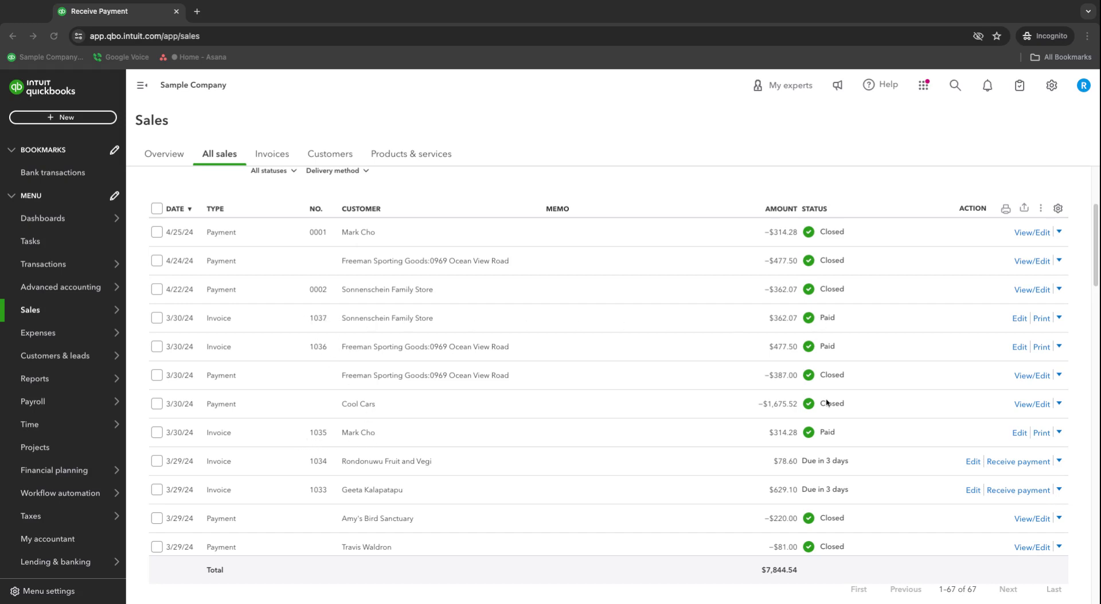
scroll(804, 406, up, 2)
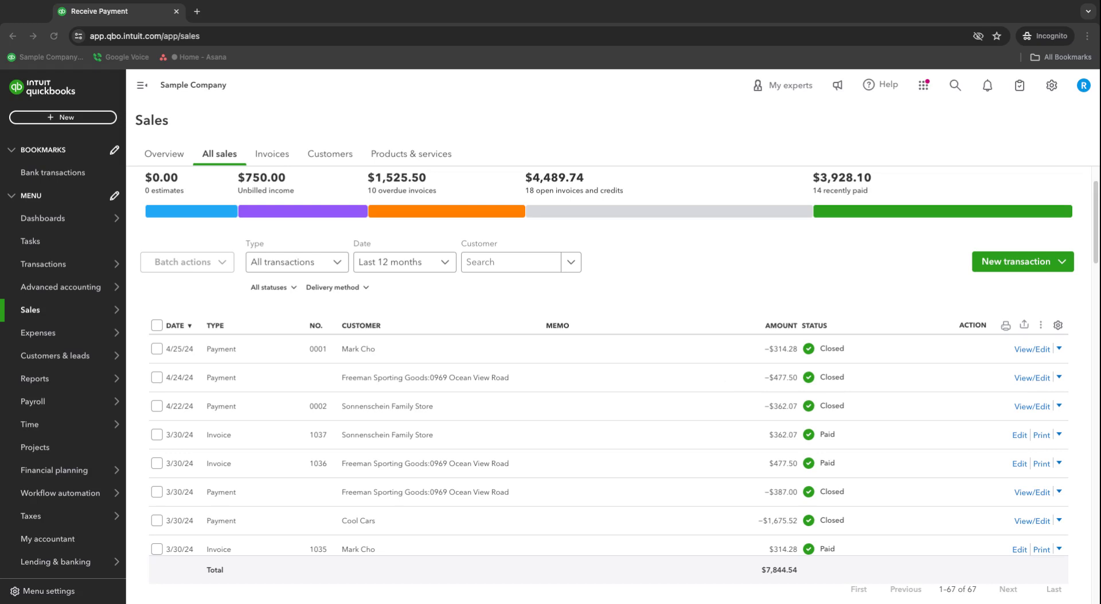
scroll(750, 407, up, 1)
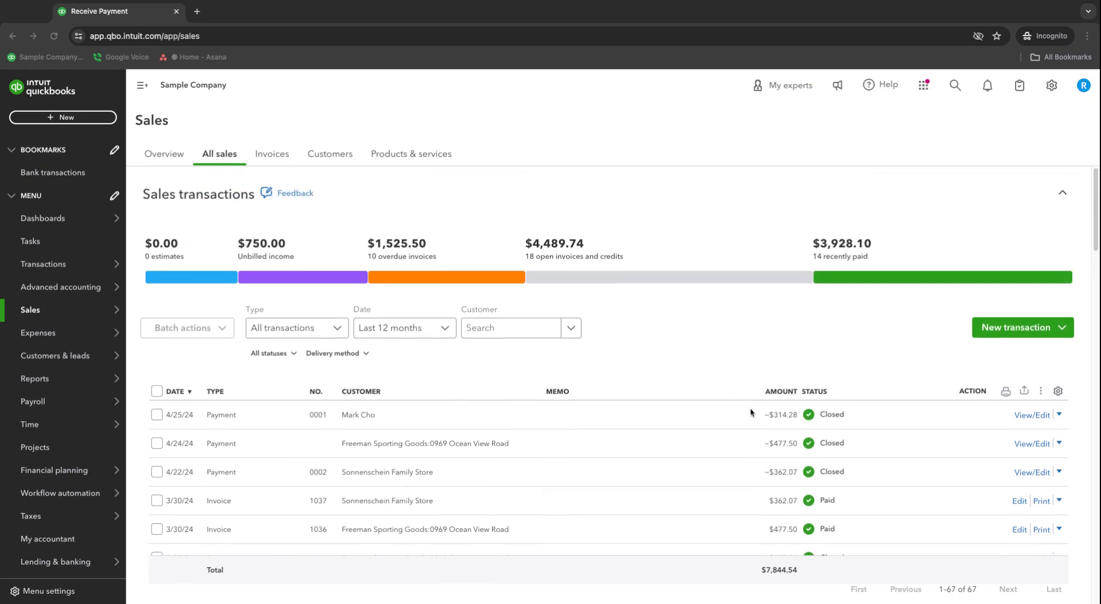
click(57, 118)
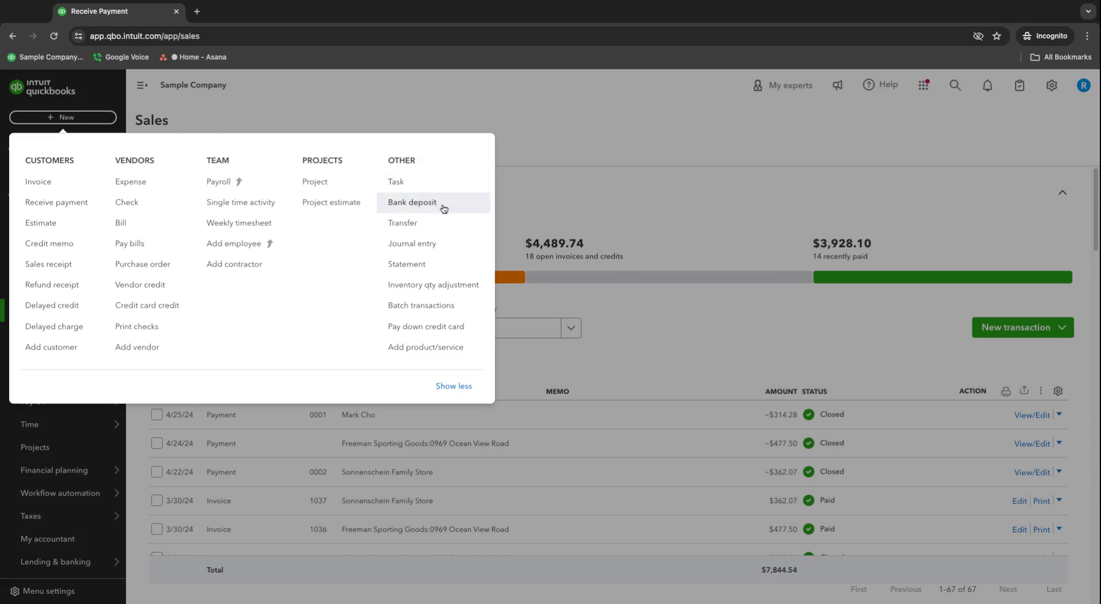
click(555, 125)
click(142, 86)
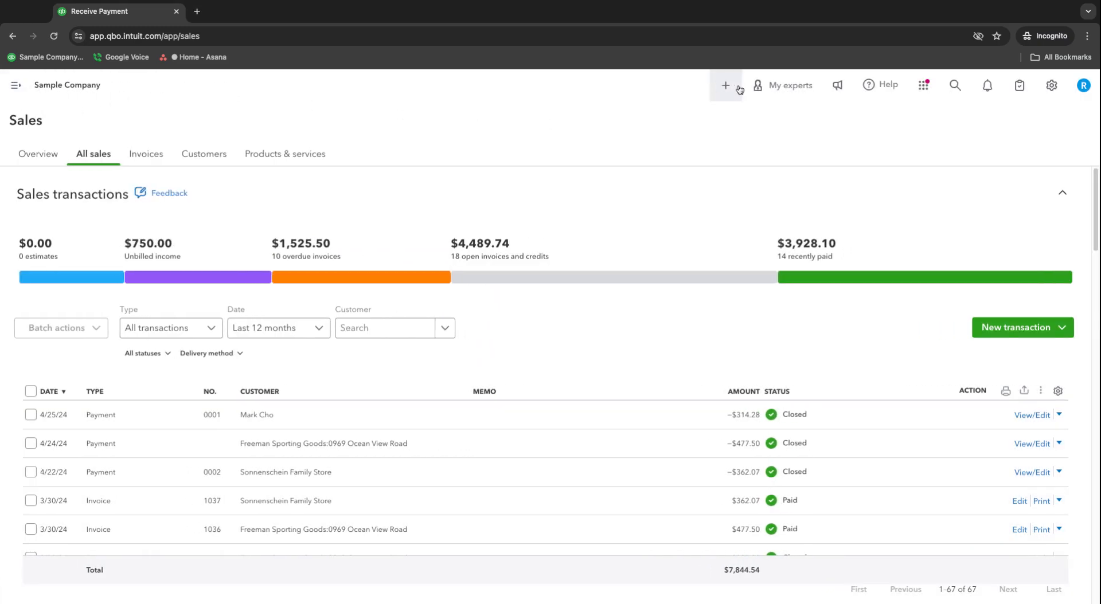
click(725, 87)
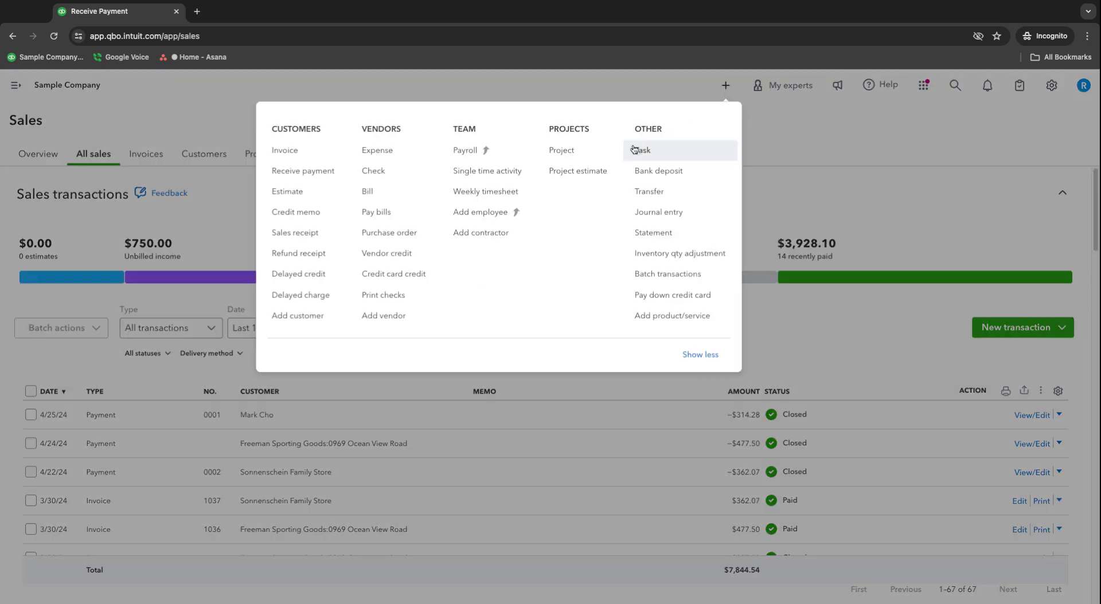
click(661, 176)
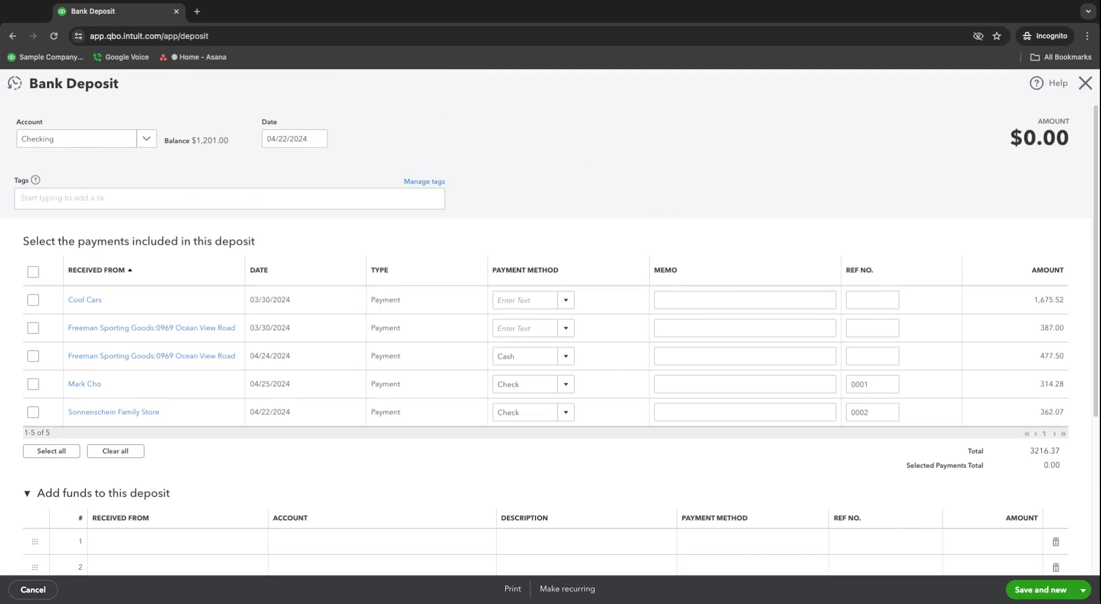
Keep Checking as the deposit account and date the deposit 04/25/2024
click(147, 138)
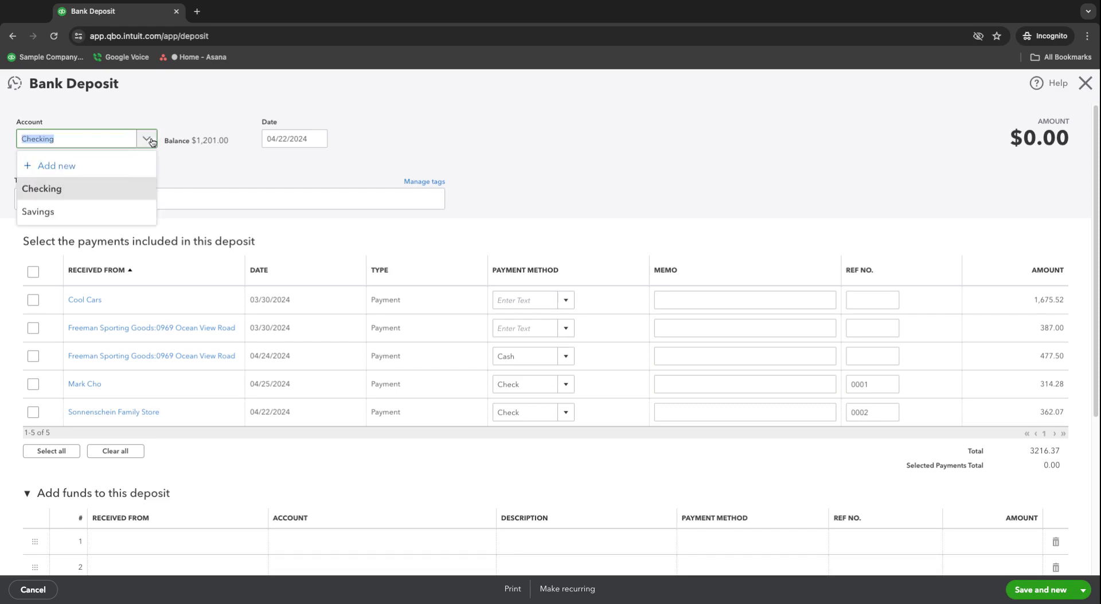
click(78, 189)
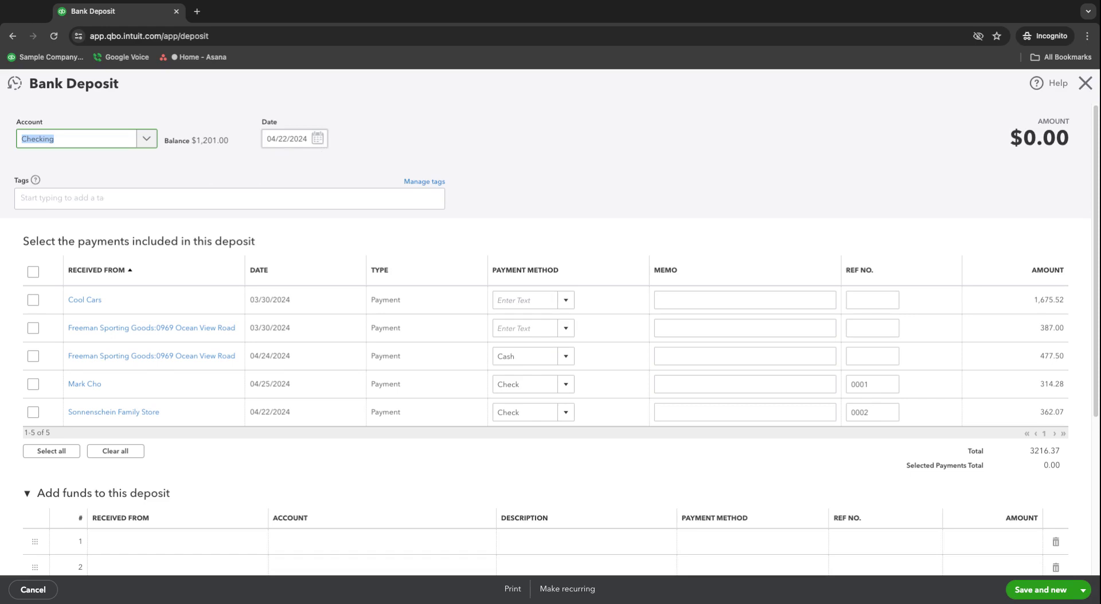
click(317, 138)
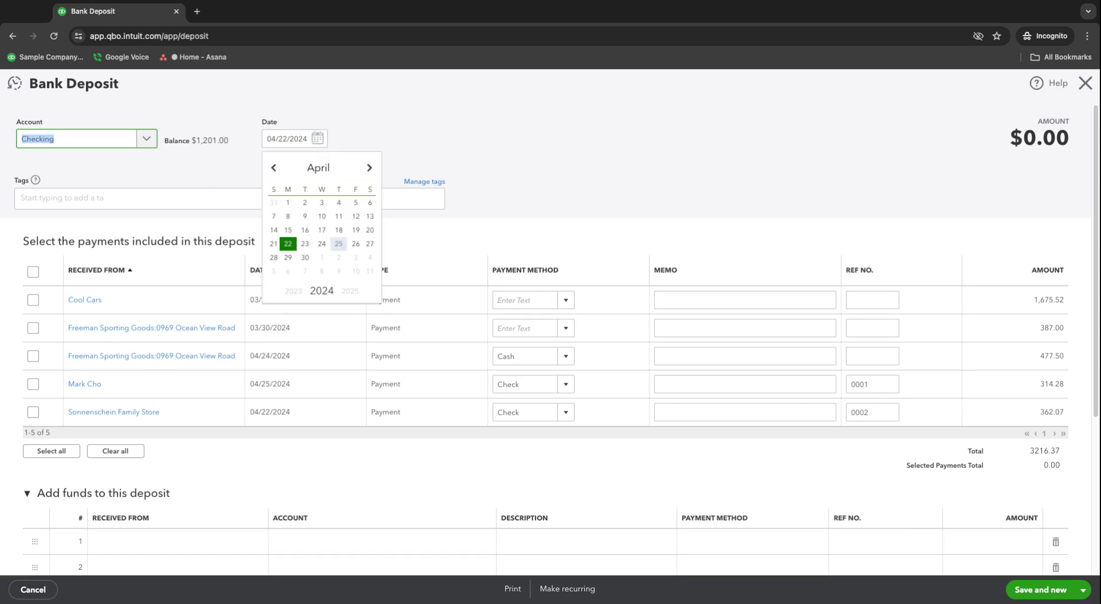
click(339, 245)
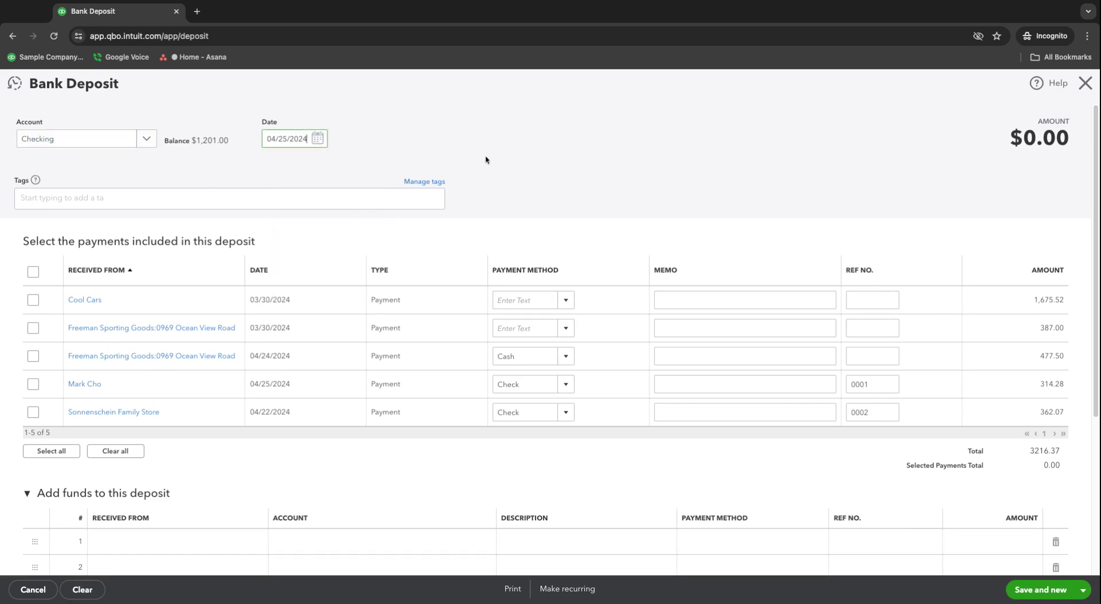
Select the 362.07, 314.28 and 477.50 payments for a $1,153.85 deposit
scroll(525, 189, down, 1)
scroll(525, 189, down, 1)
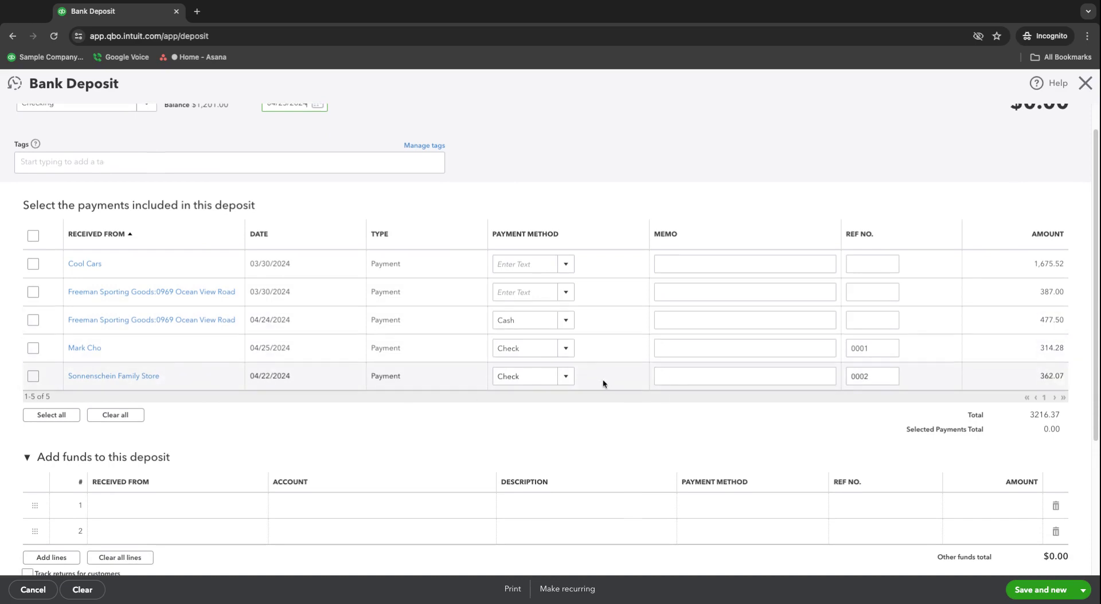
click(33, 377)
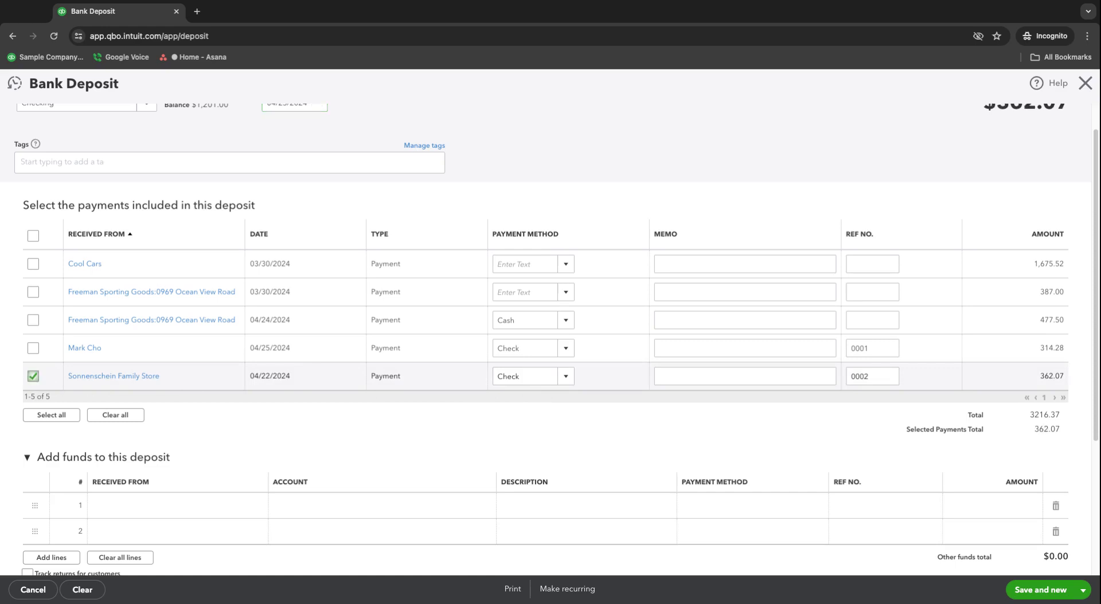
click(34, 348)
click(35, 321)
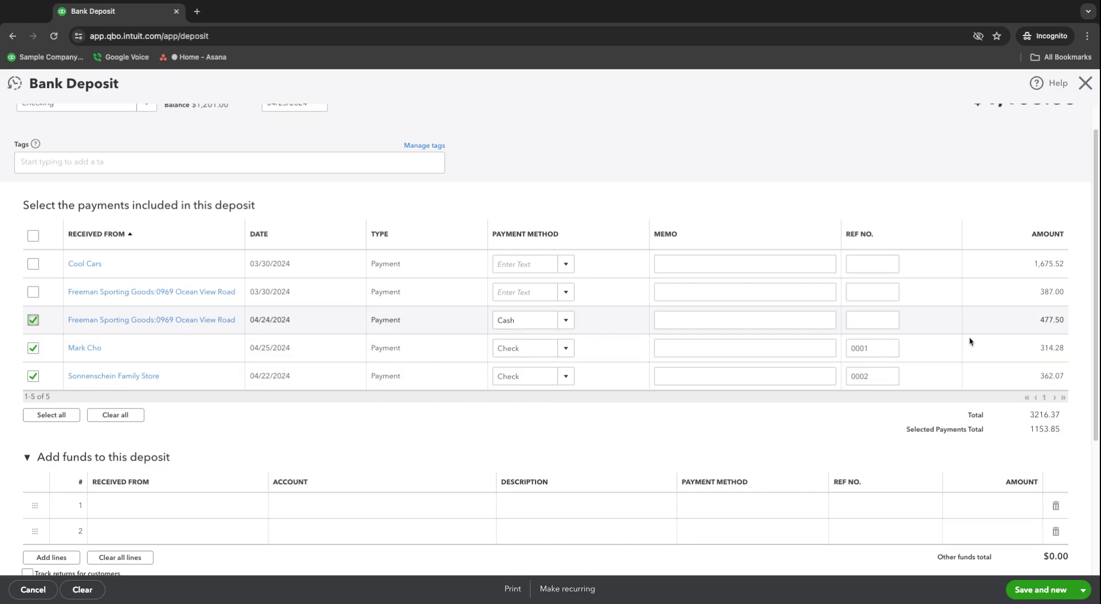
scroll(933, 400, up, 1)
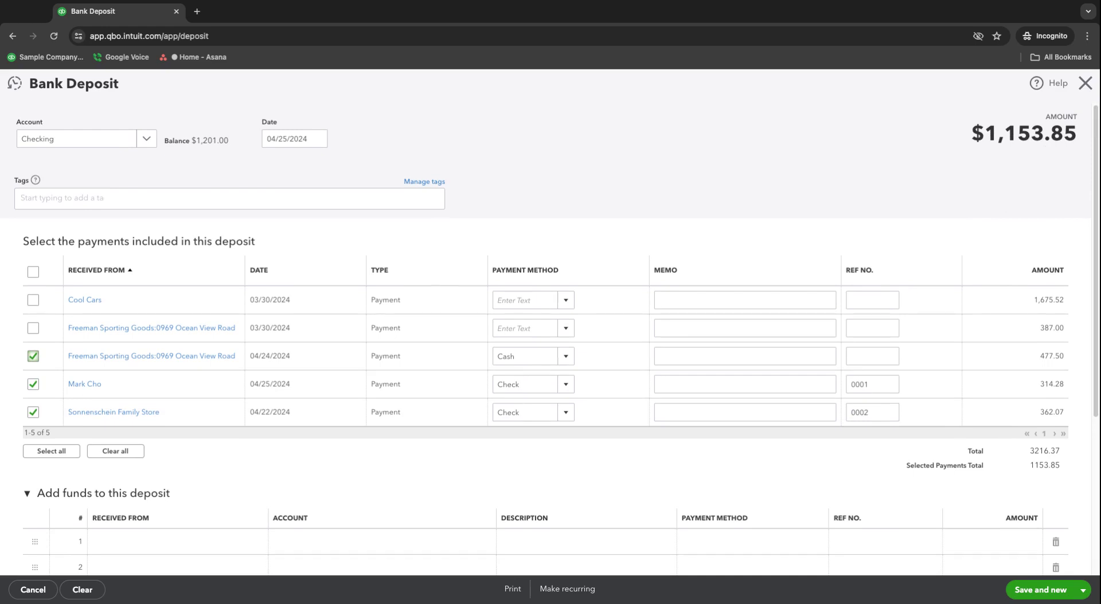
Highlight the deposit's $1,153.85 total amount
double_click(972, 136)
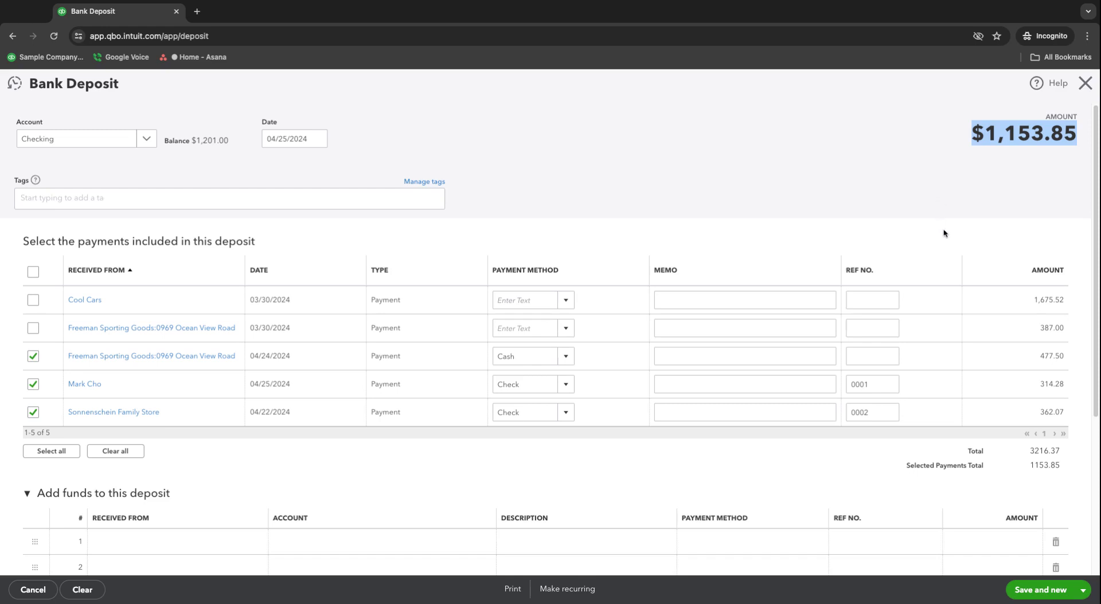
scroll(945, 234, down, 1)
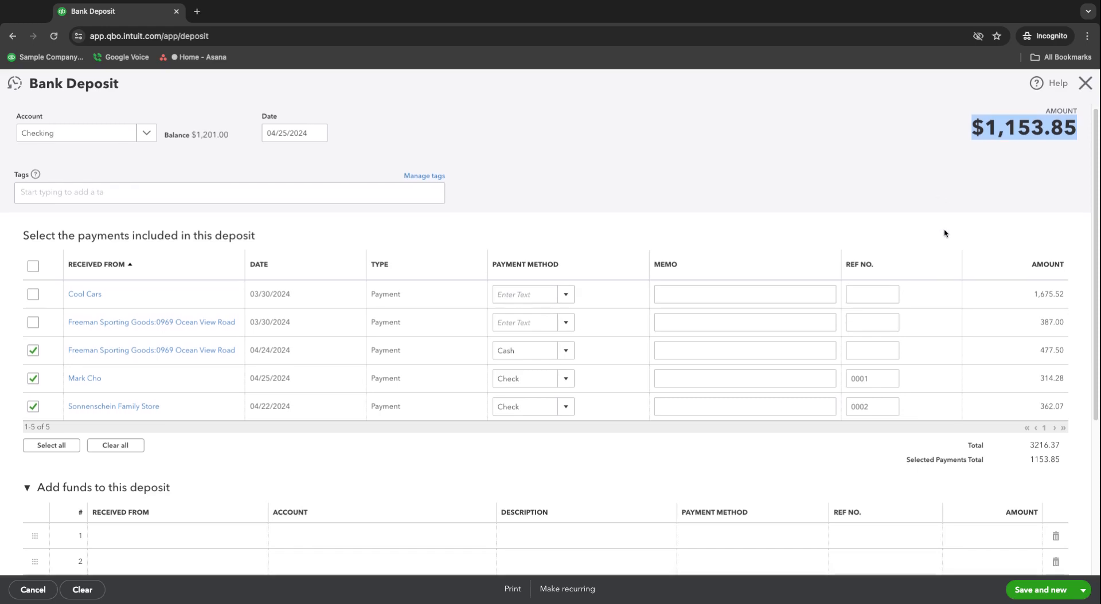
scroll(945, 234, down, 1)
scroll(899, 328, up, 1)
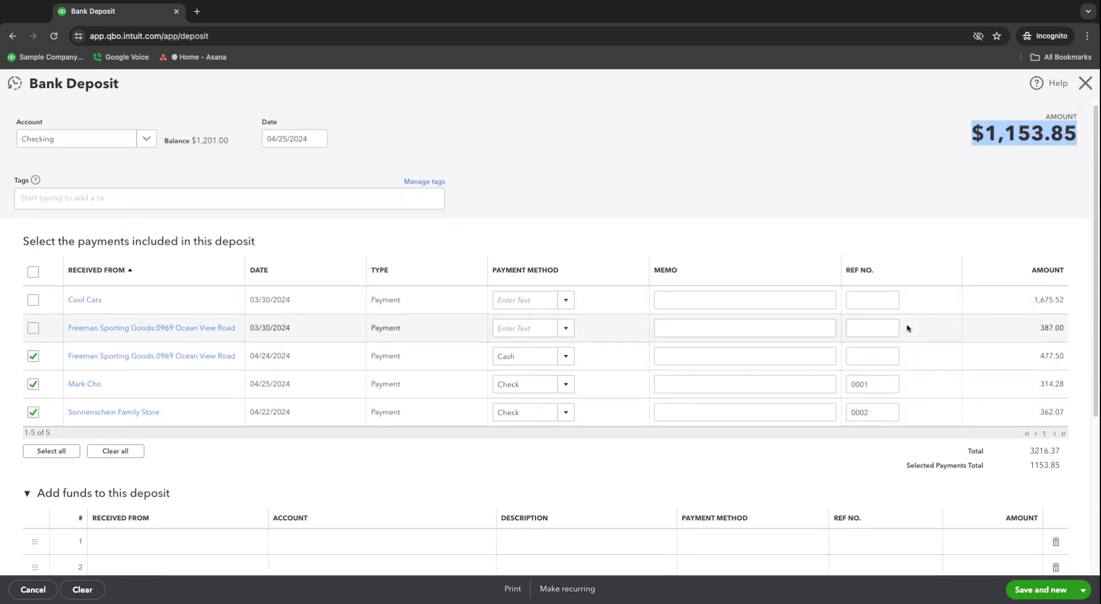
drag(956, 135, 1073, 133)
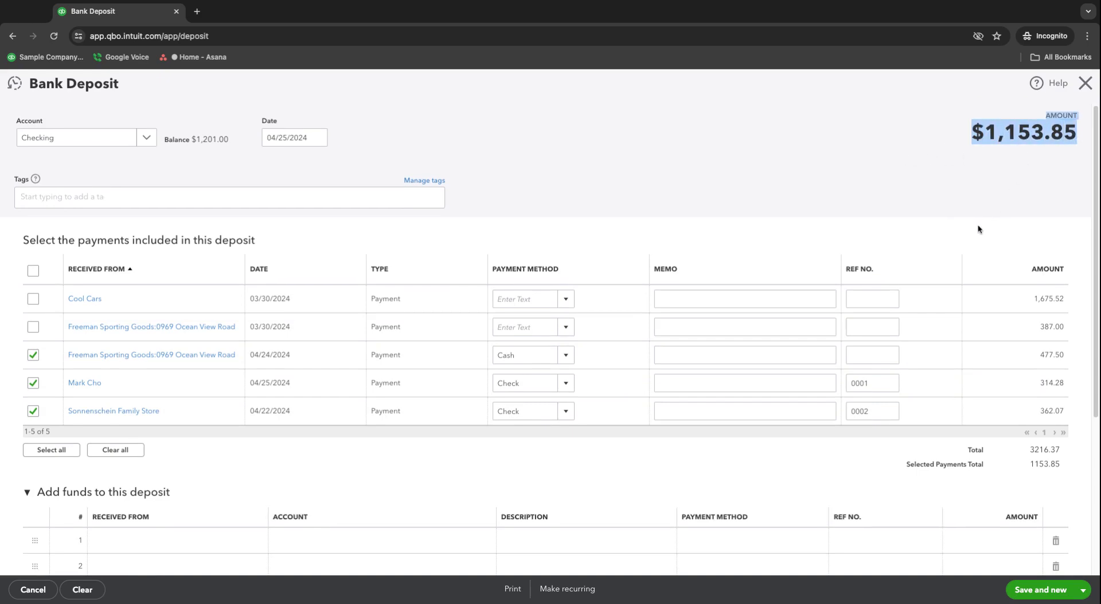
Save the bank deposit using Save and close
scroll(978, 228, down, 5)
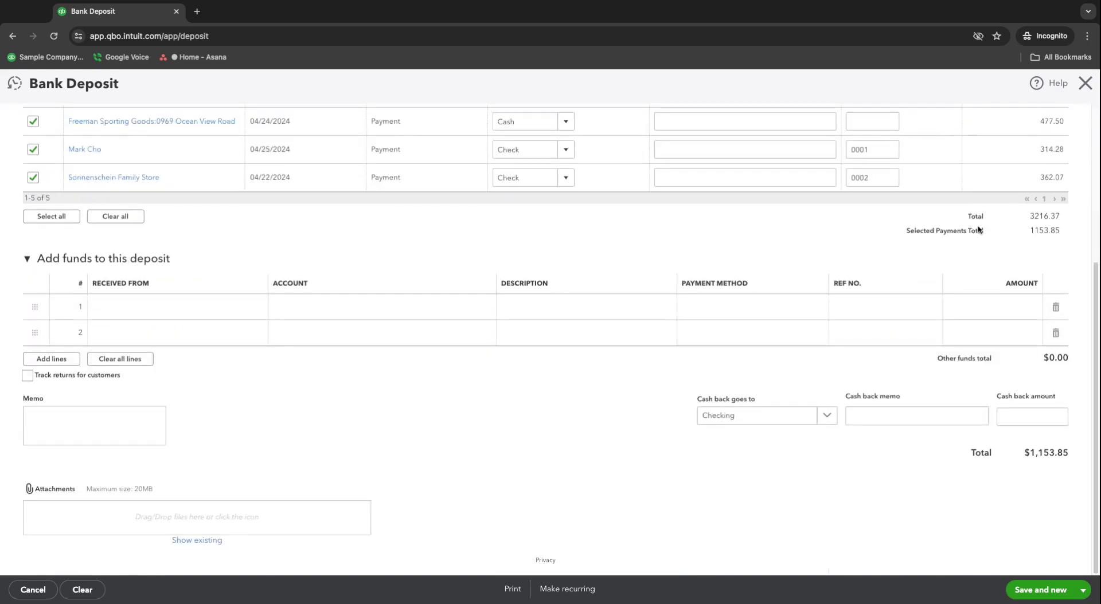
click(1082, 590)
click(1023, 570)
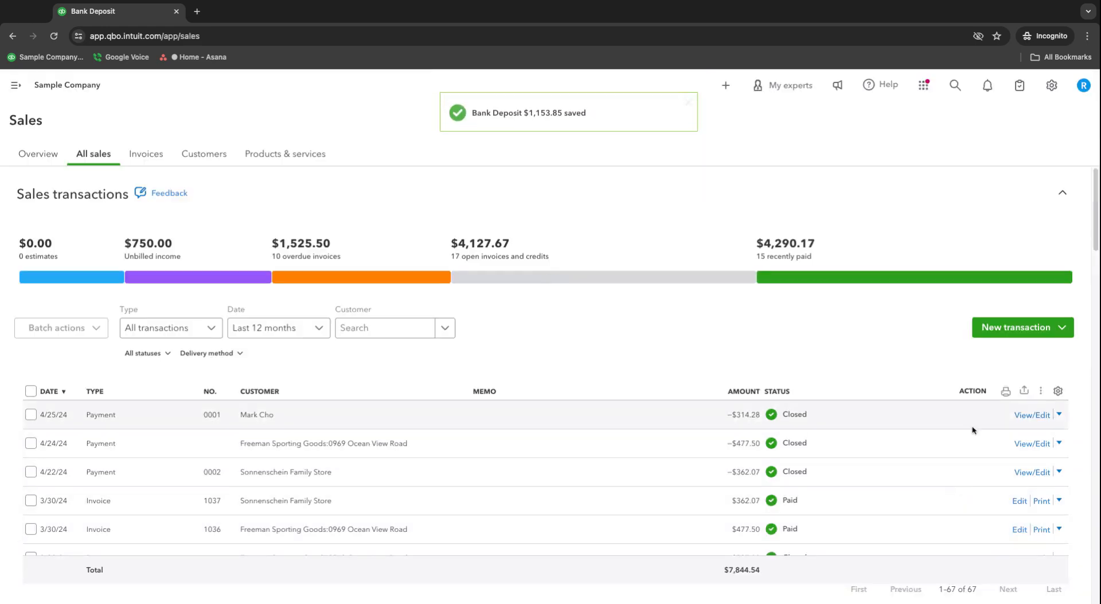
Go to Bank transactions and expand the 03/30/2024 $868.15 deposit's suggested match
click(7, 92)
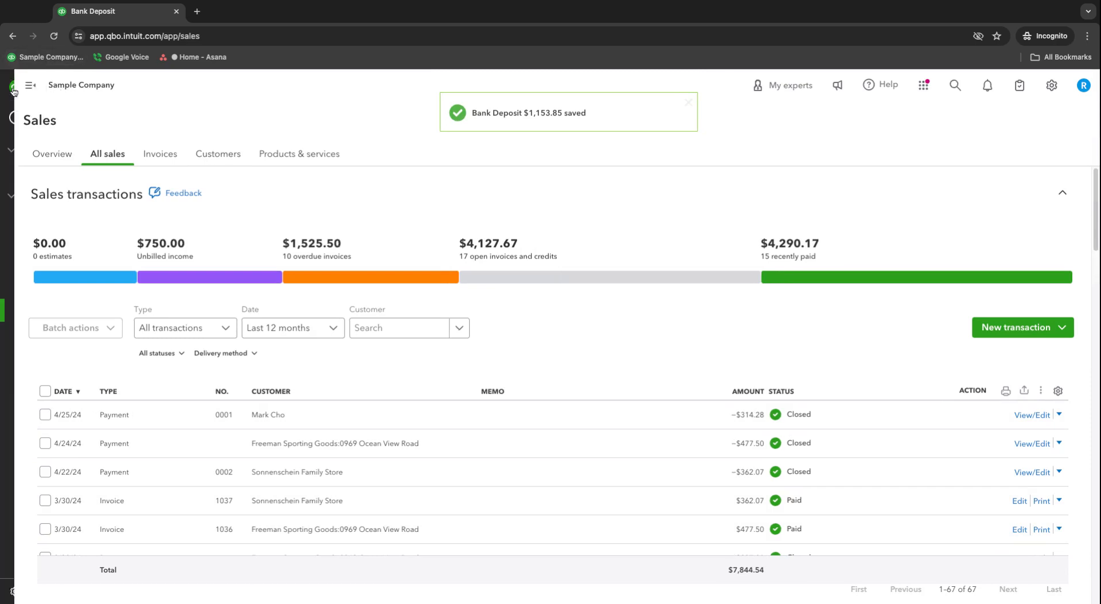
mouse_move(79, 274)
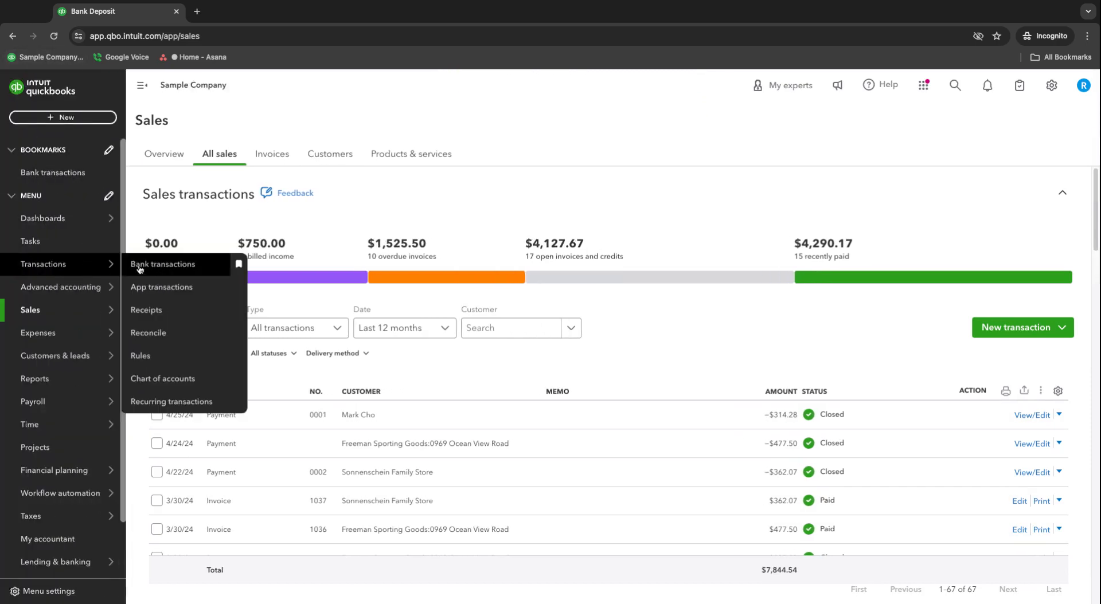
click(173, 268)
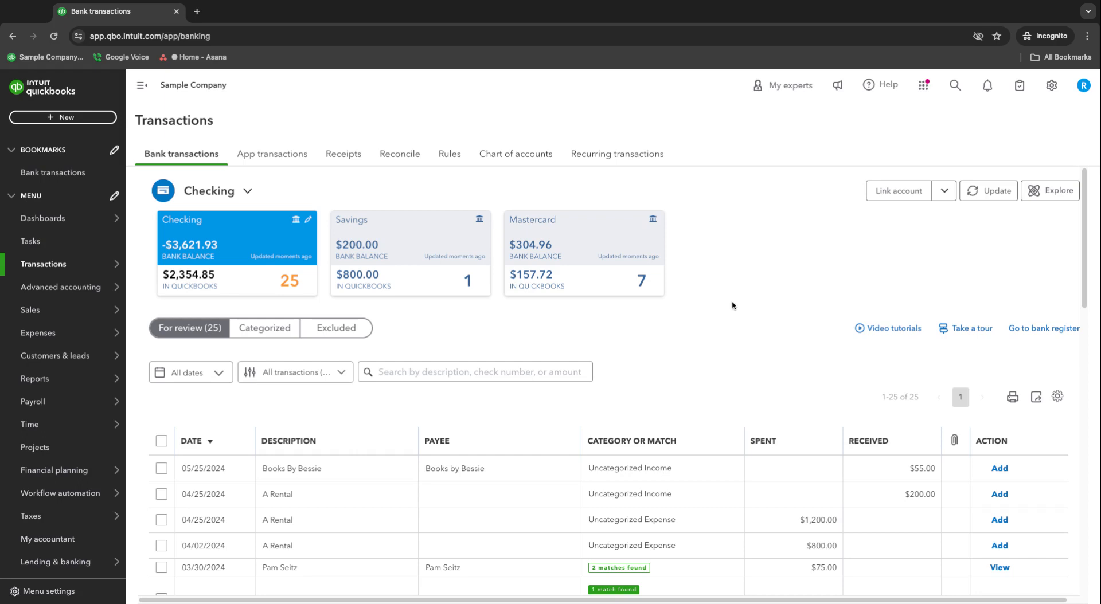
scroll(735, 304, down, 2)
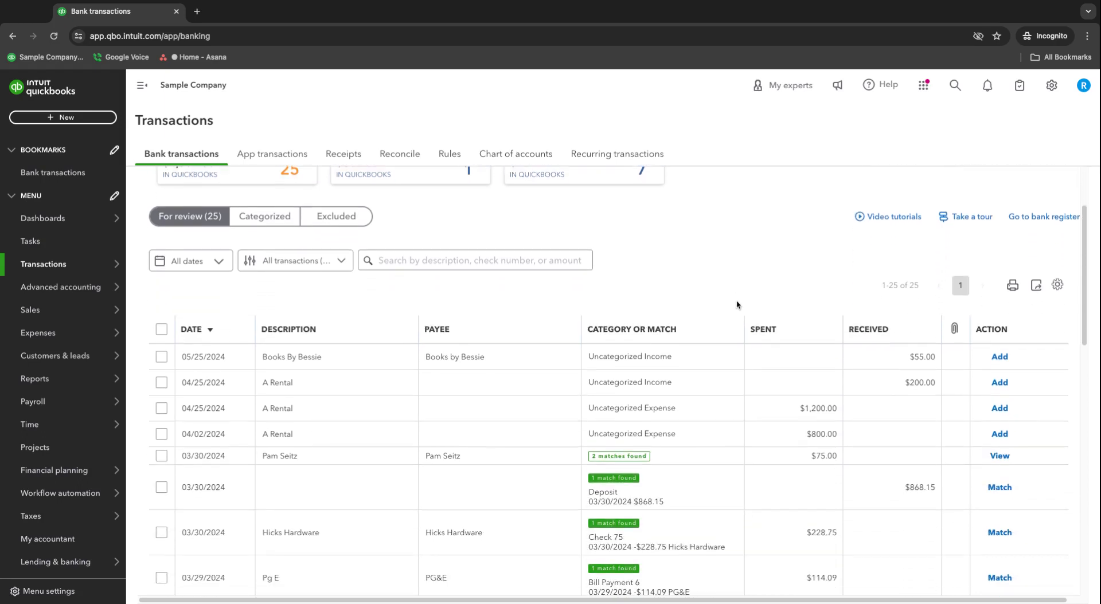
scroll(736, 301, down, 3)
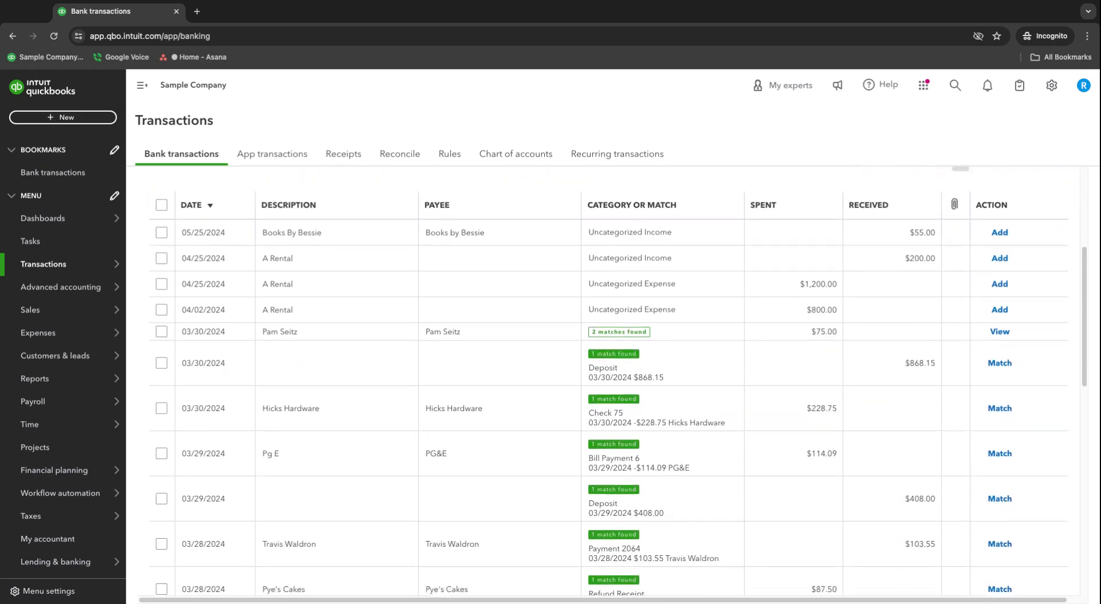
scroll(722, 358, down, 1)
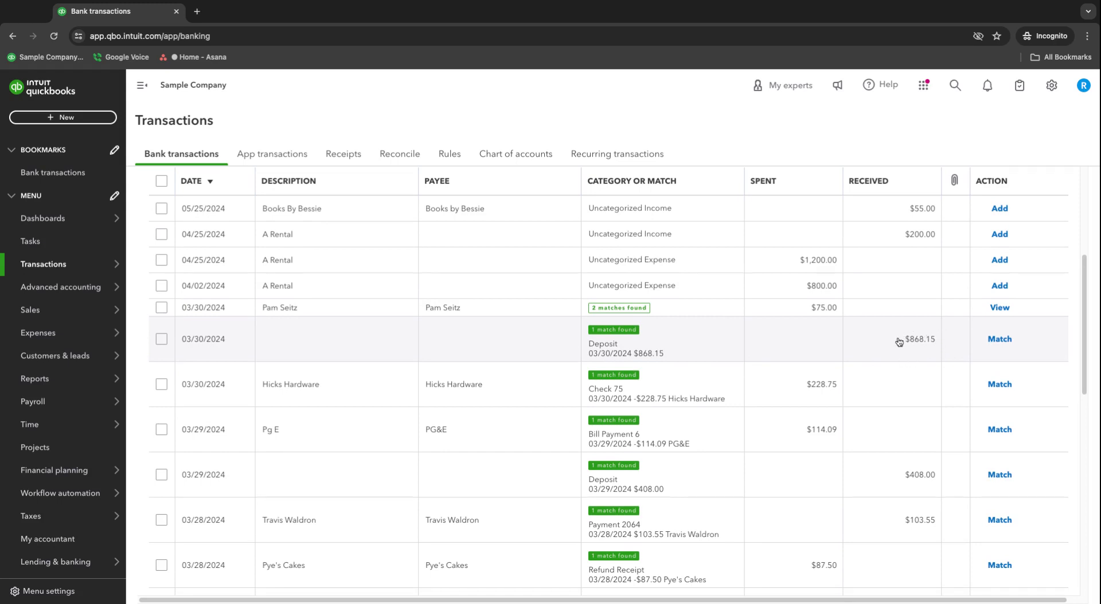
click(684, 339)
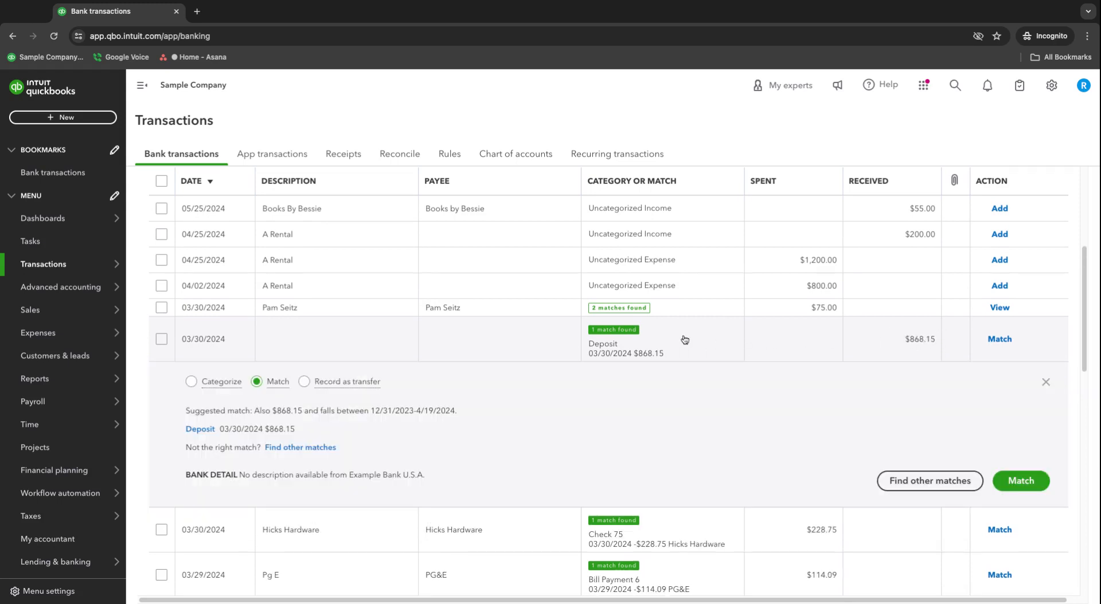
Open the suggested matching deposit, then its $220.00 customer payment applied to Invoice 1021
click(202, 430)
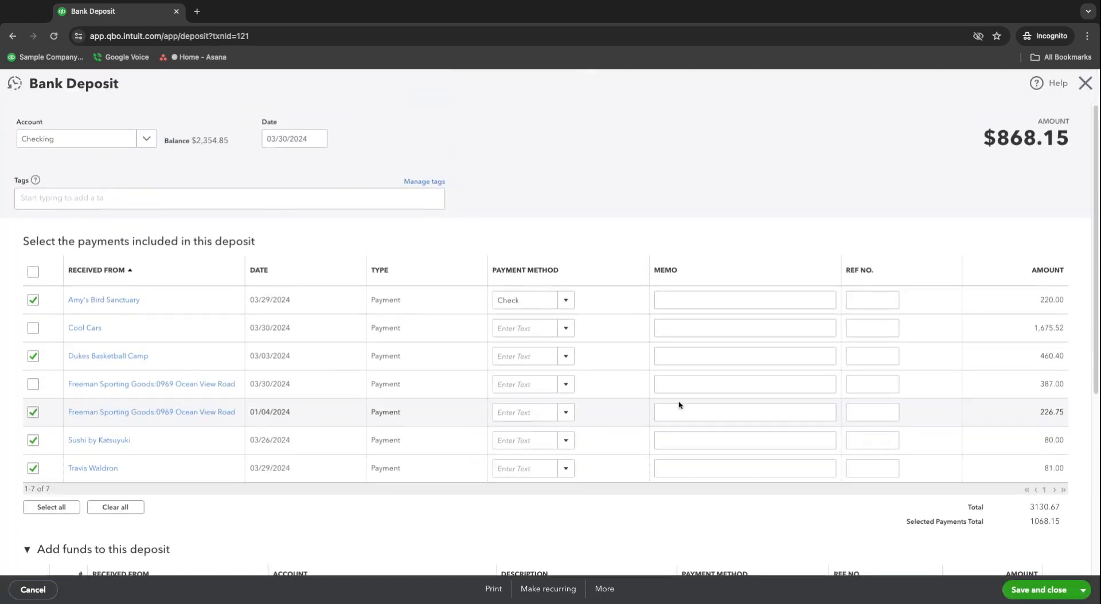
scroll(791, 372, down, 1)
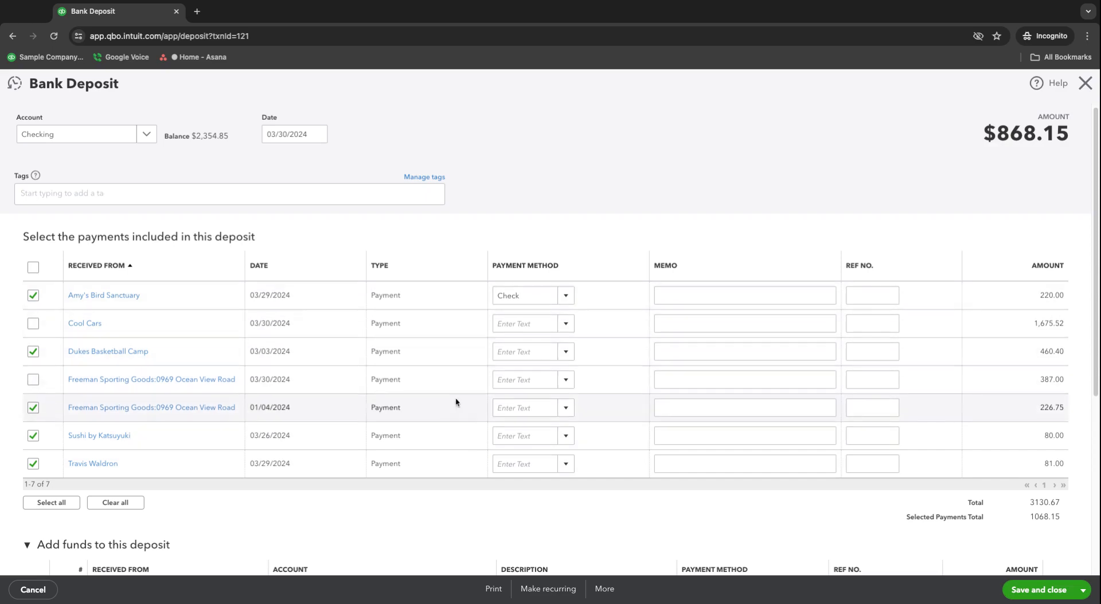
scroll(463, 400, down, 1)
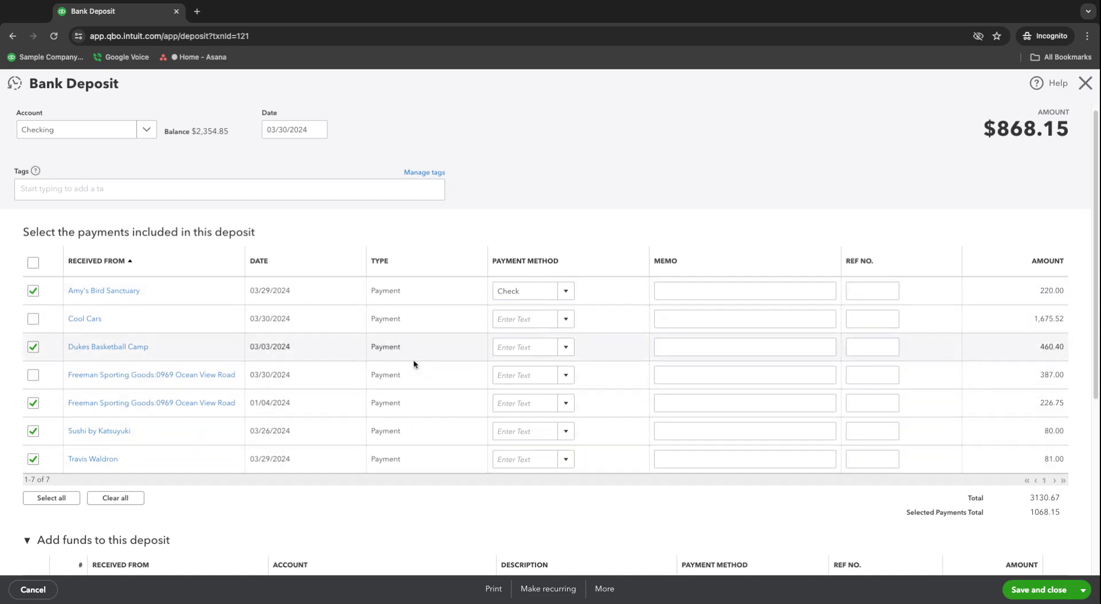
click(132, 293)
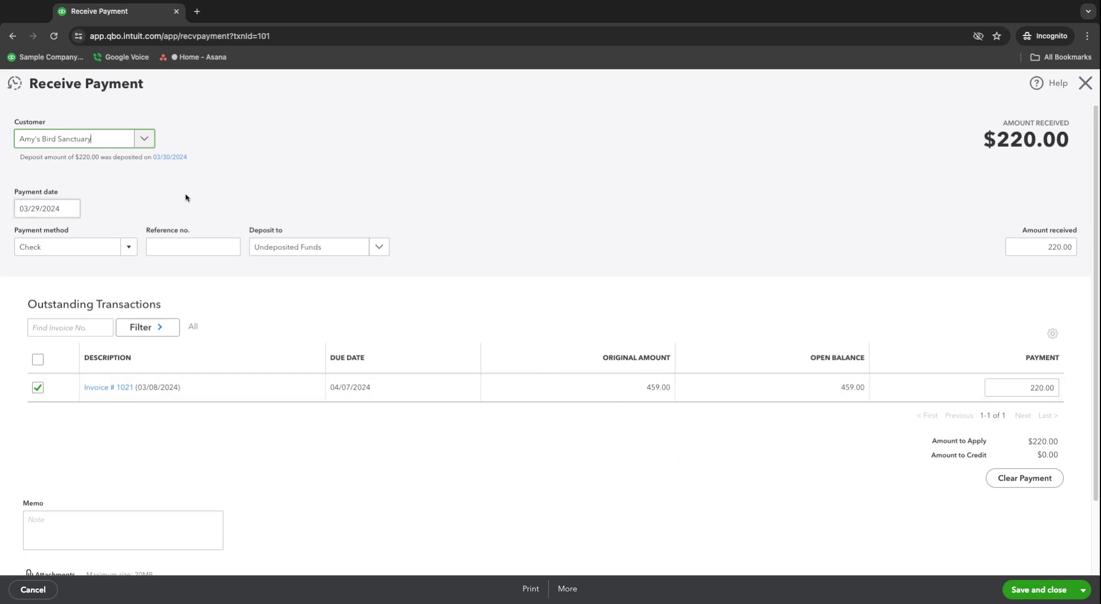
Close the $220.00 payment and collapse the $868.15 deposit's match details
click(1084, 83)
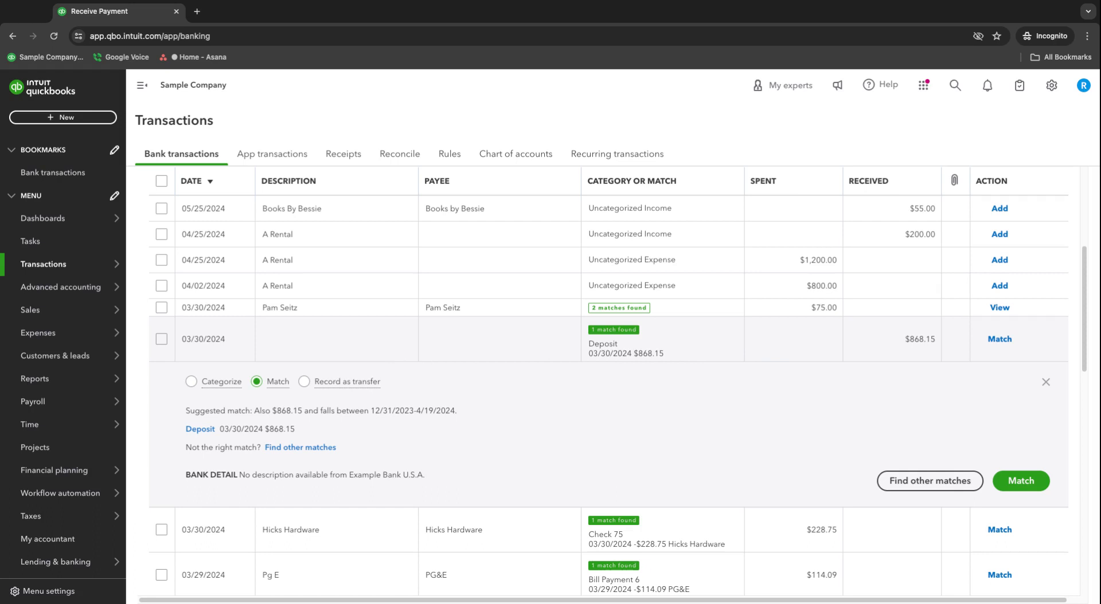
click(790, 348)
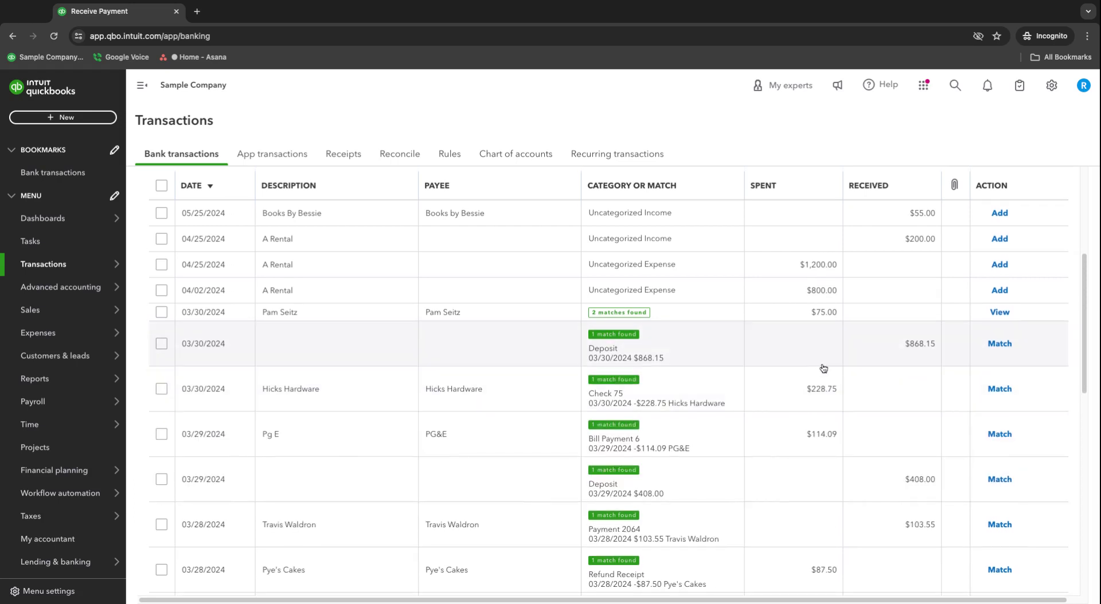